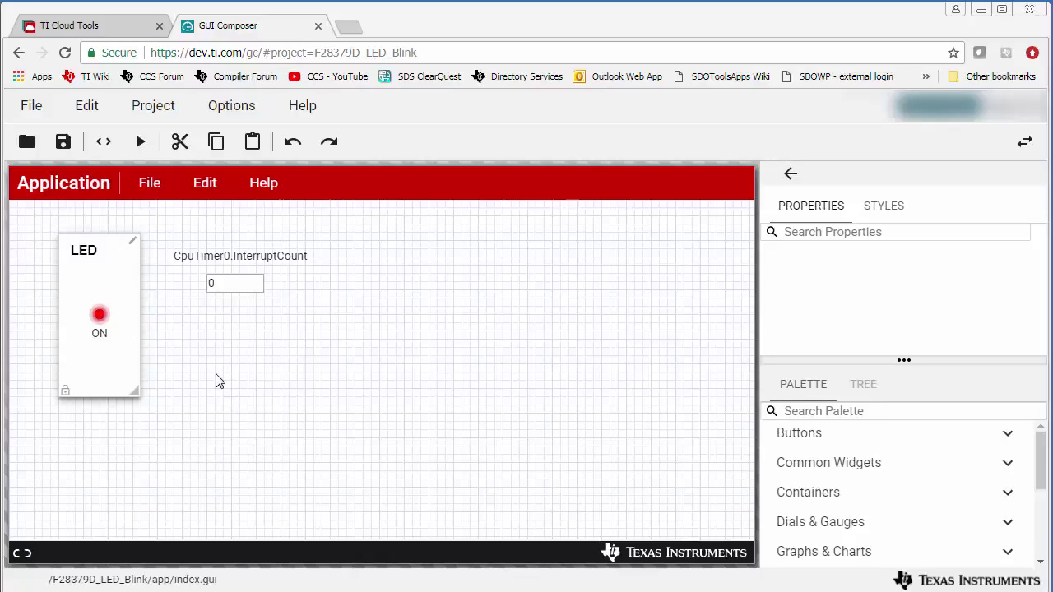
# Step: Inspect the value bindings of the LED tile and the CpuTimer0.InterruptCount number box in their properties
pyautogui.click(102, 362)
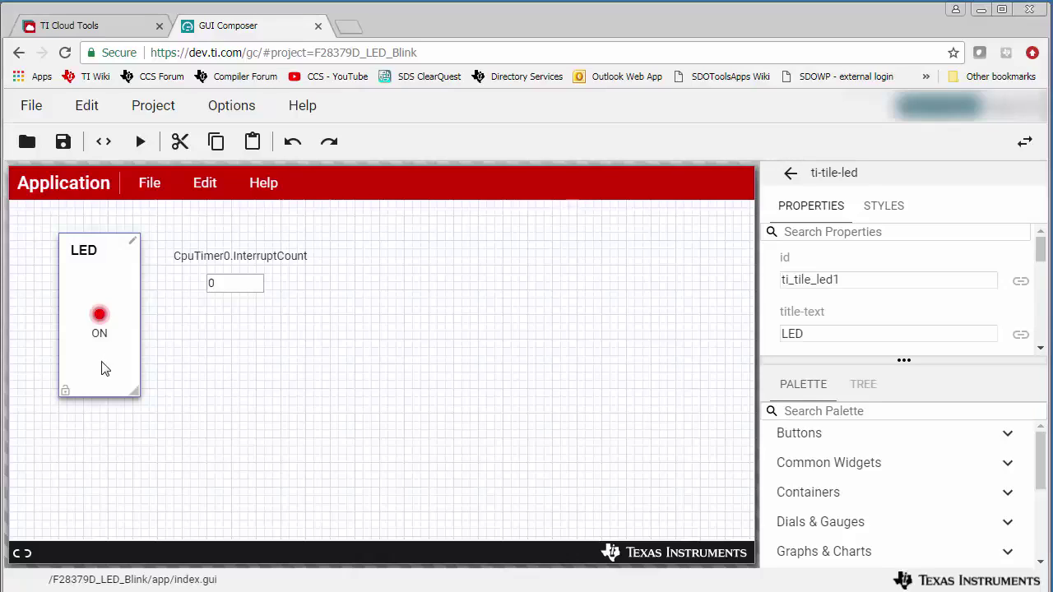
pyautogui.moveTo(1042, 257); pyautogui.dragTo(1043, 295)
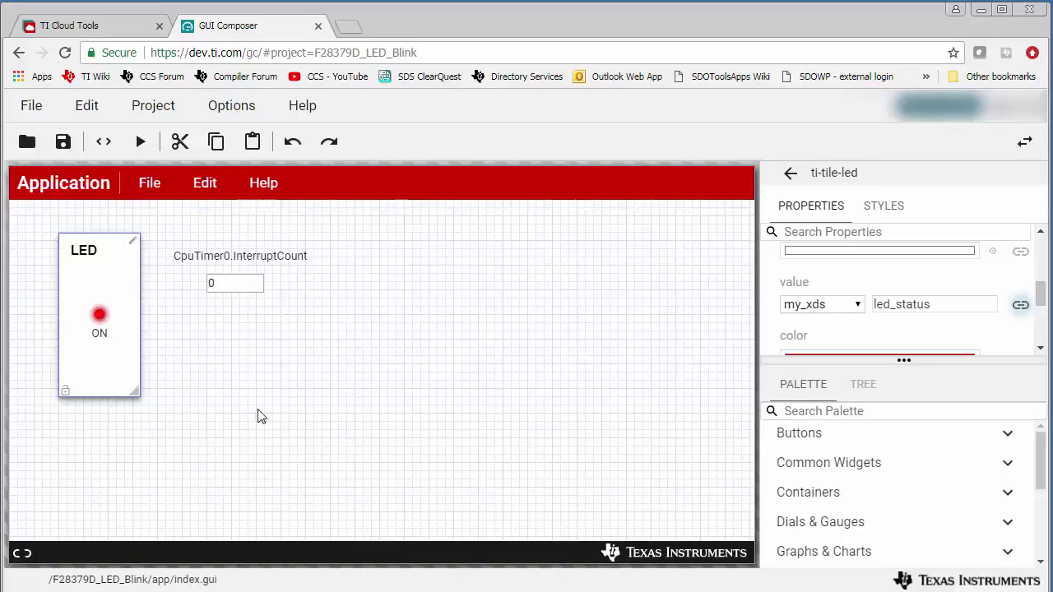
pyautogui.click(251, 288)
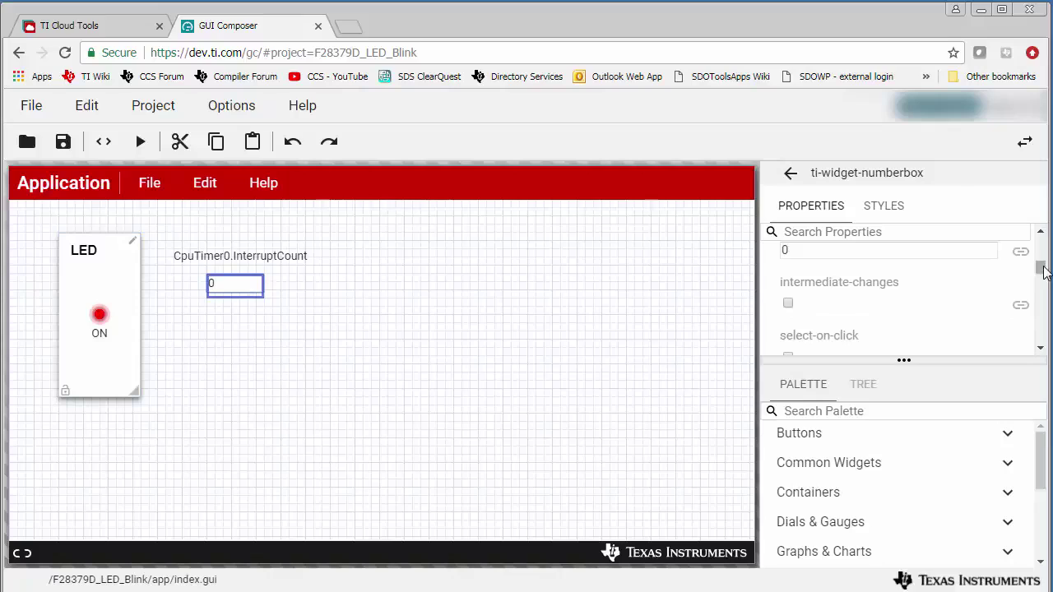
pyautogui.moveTo(1042, 272); pyautogui.dragTo(1043, 244)
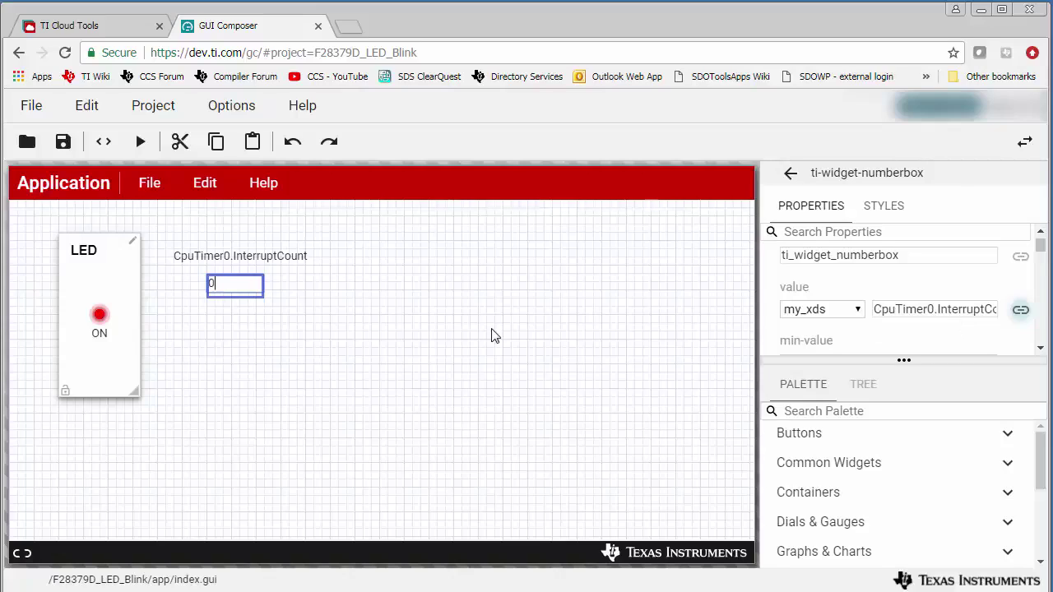
# Step: Review the my_xds target communication settings in the project properties, and leave them without saving changes
pyautogui.click(153, 105)
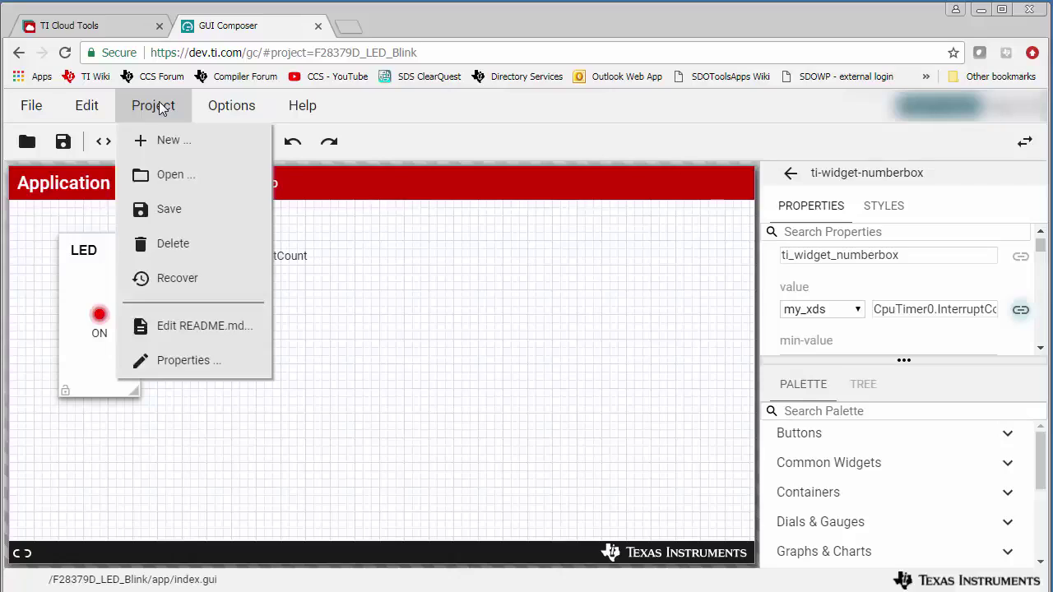
pyautogui.click(220, 359)
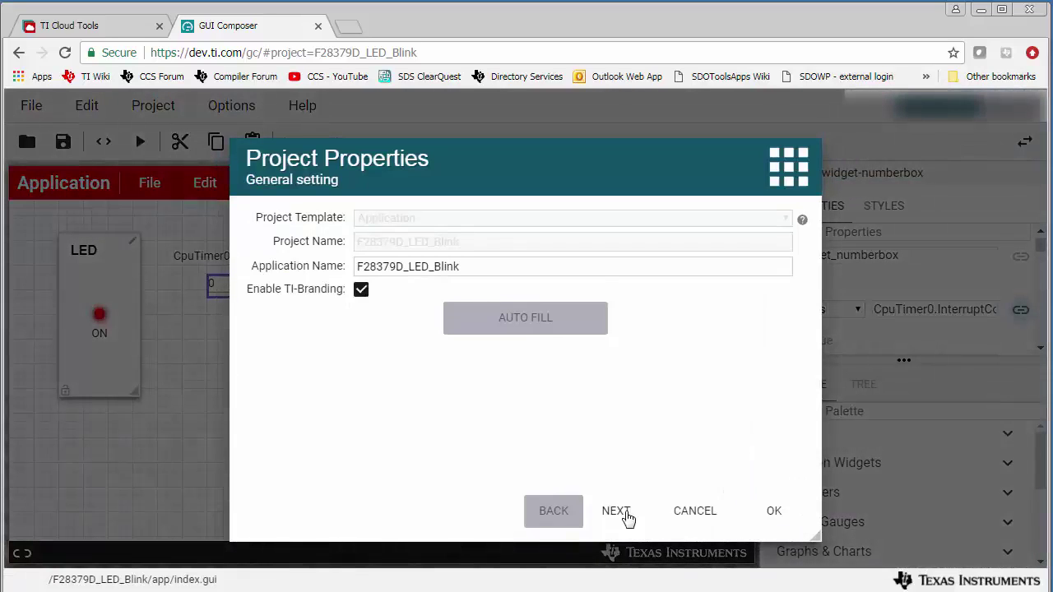
pyautogui.click(625, 513)
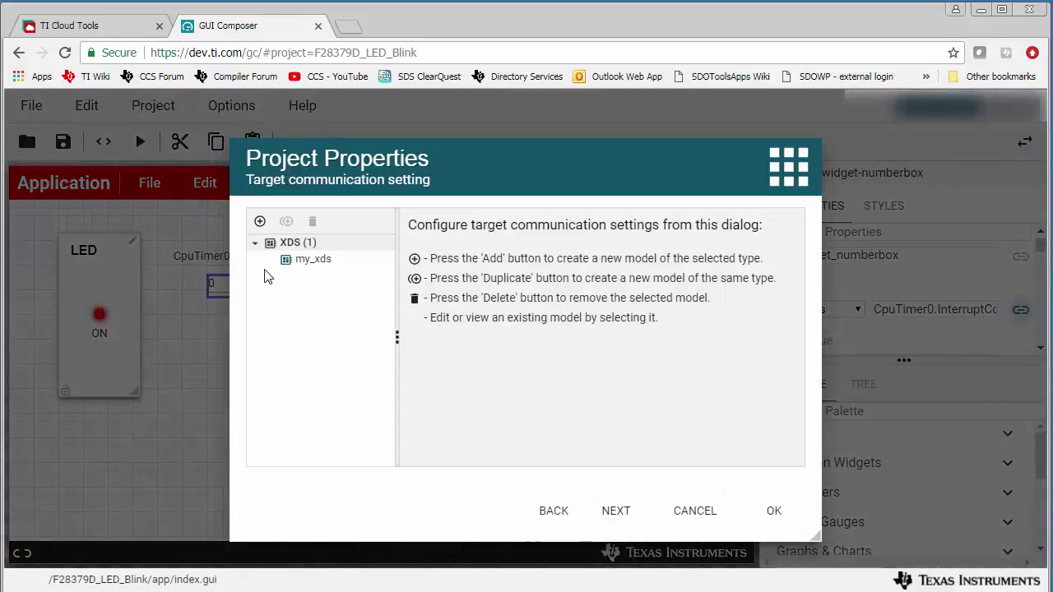
pyautogui.click(324, 263)
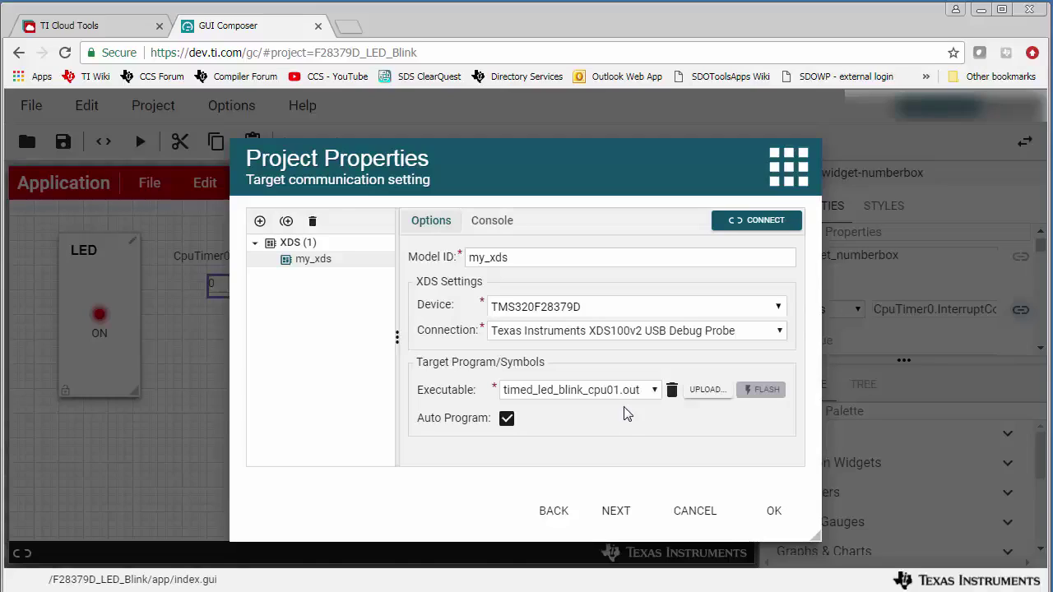
pyautogui.click(696, 512)
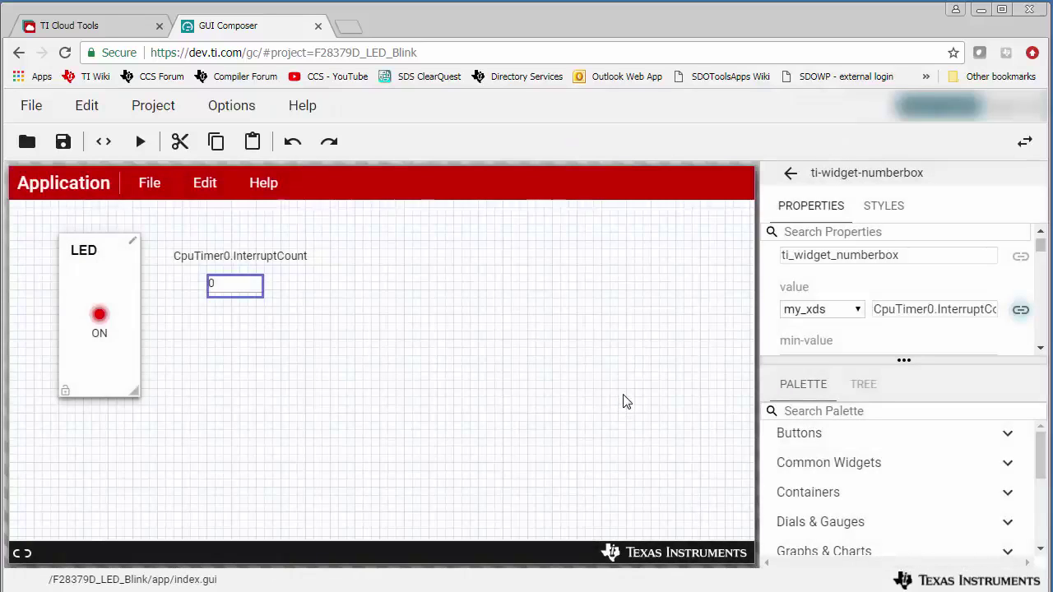
# Step: Export the project as a stand-alone app, consulting the export help readme before confirming the download
pyautogui.click(31, 107)
pyautogui.moveTo(65, 247)
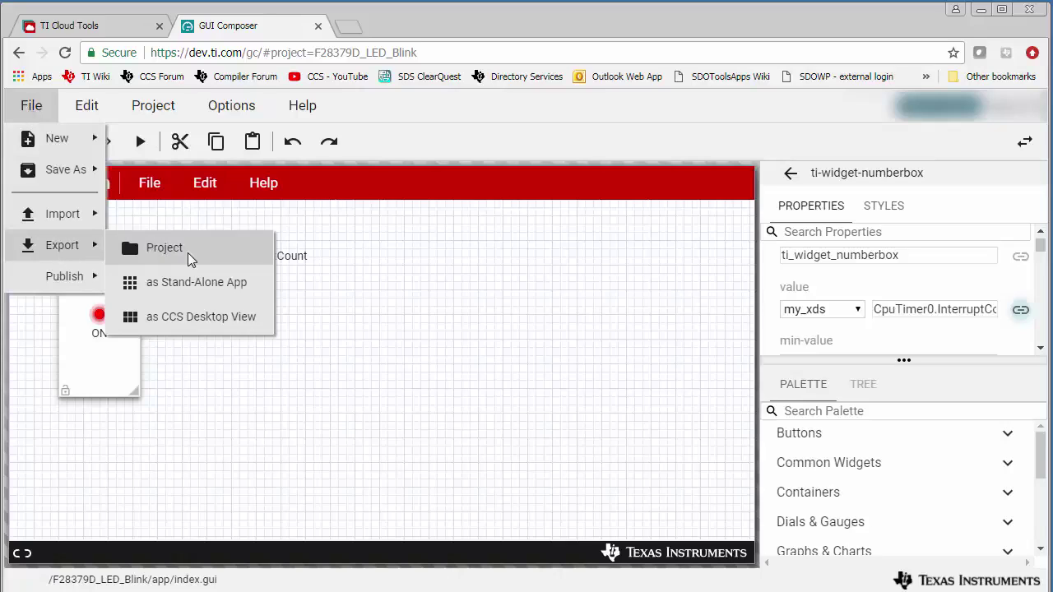
pyautogui.click(197, 284)
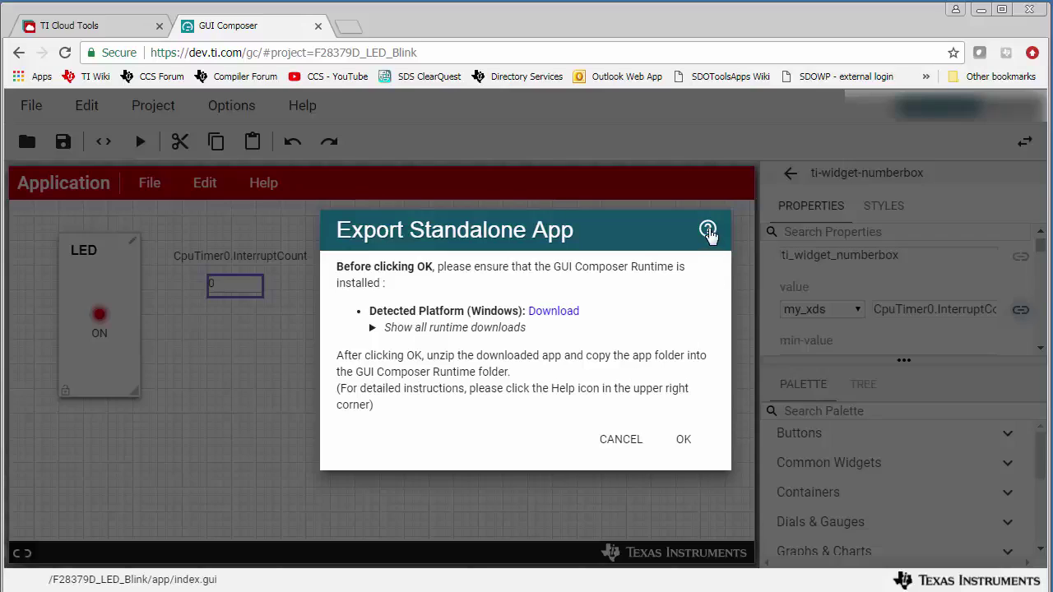
pyautogui.click(709, 231)
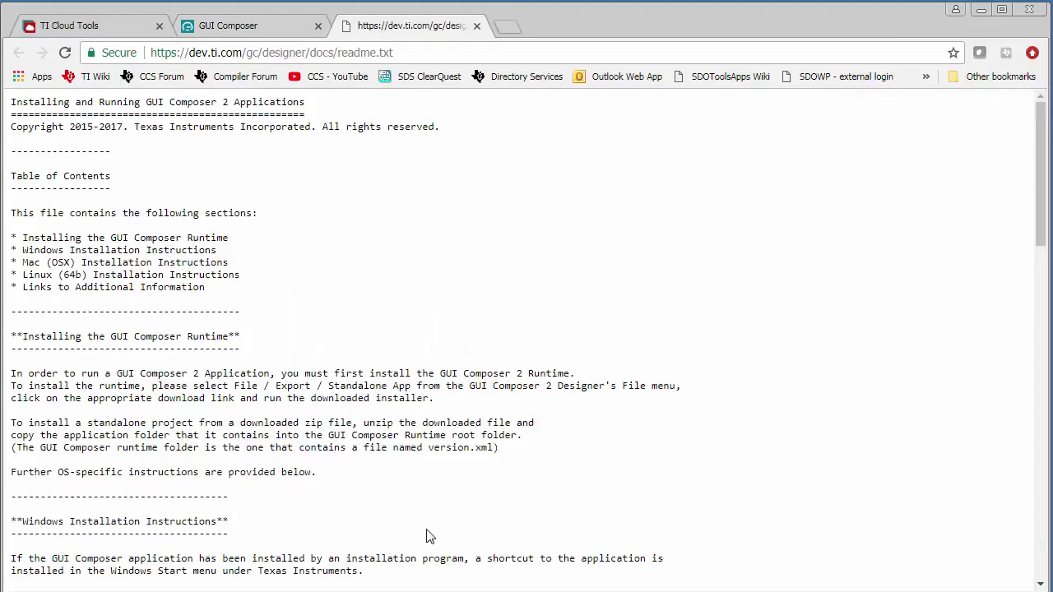
pyautogui.click(253, 32)
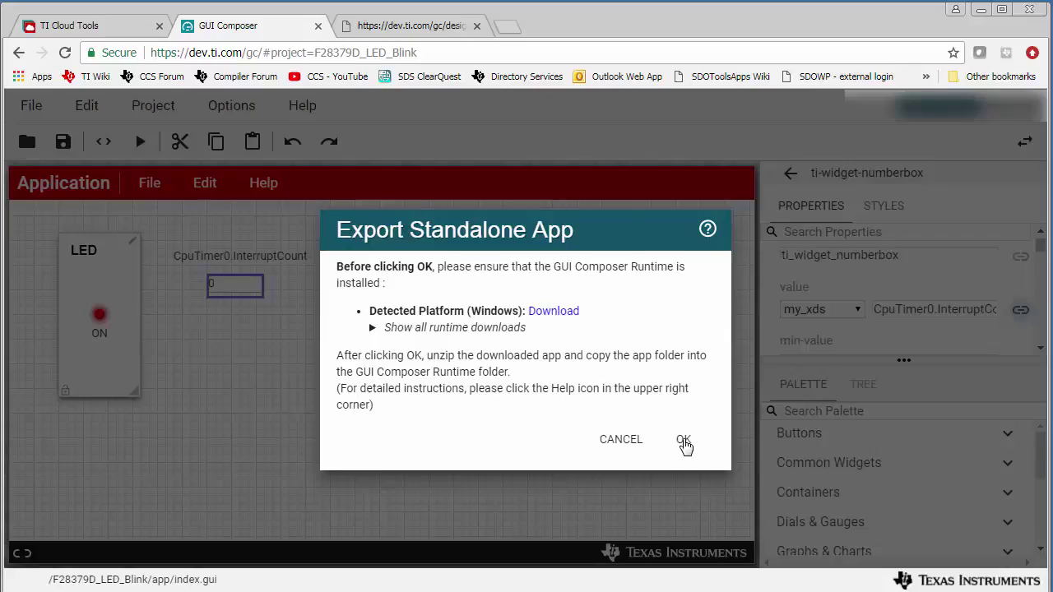
pyautogui.click(683, 444)
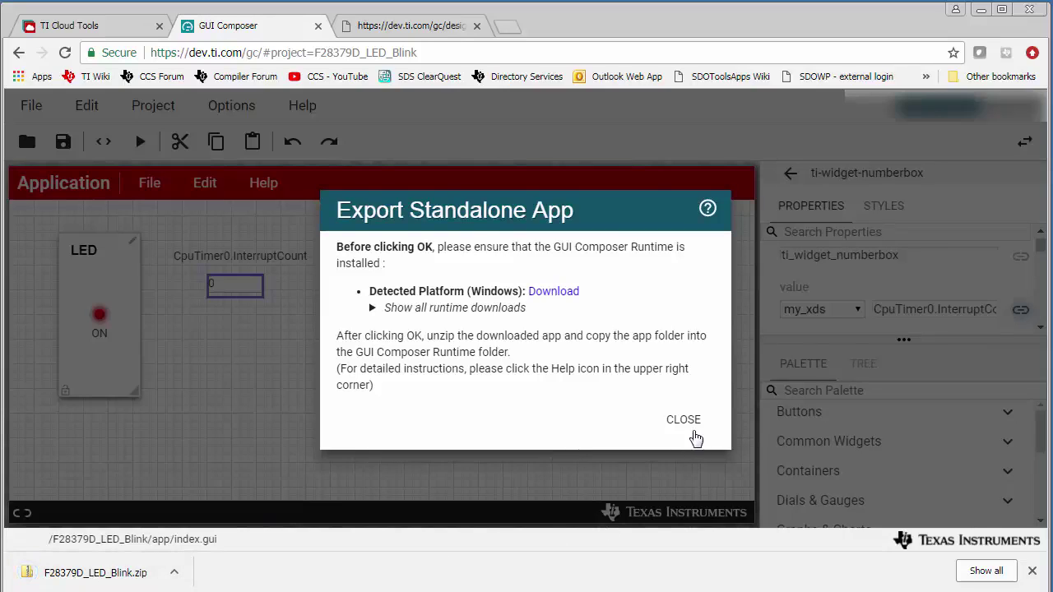
pyautogui.click(689, 422)
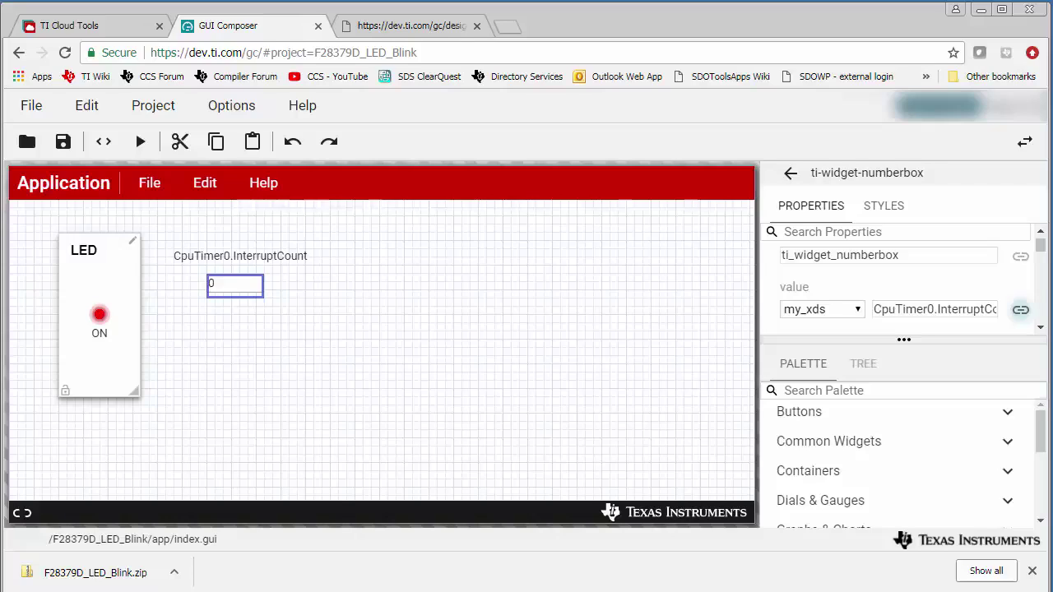
# Step: Switch to the Downloads folder in Windows Explorer, list the newest files first, and extract F28379D_LED_Blink.zip into its own F28379D_LED_Blink folder with 7-Zip
pyautogui.click(244, 531)
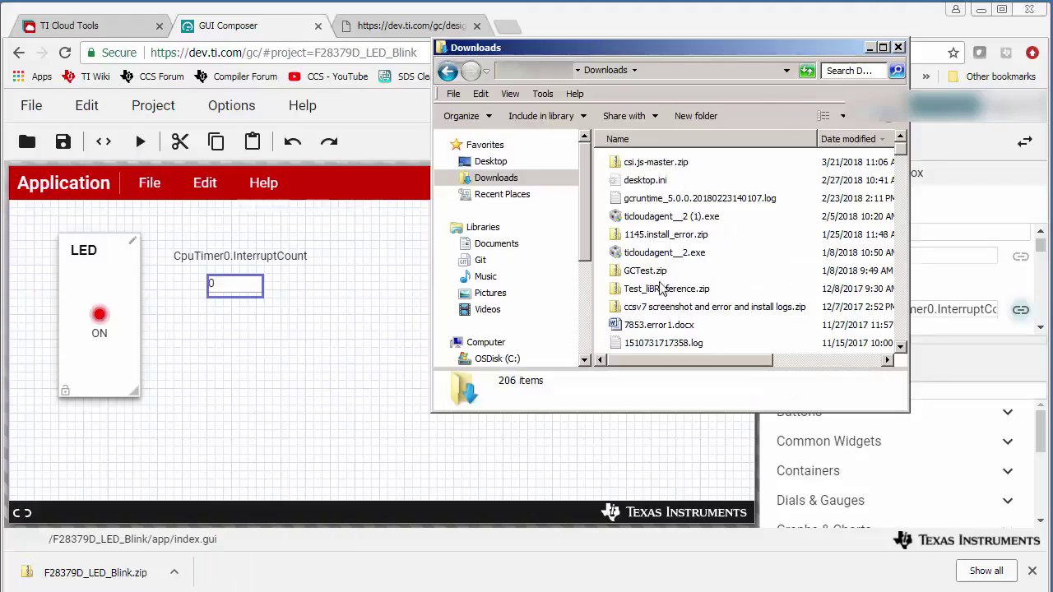
pyautogui.click(845, 139)
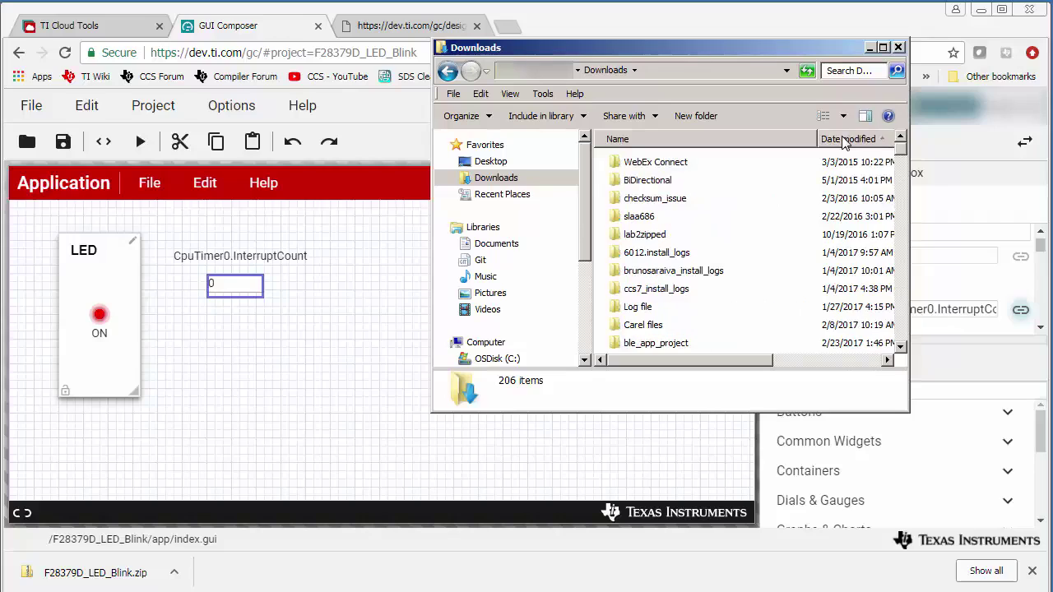
pyautogui.click(846, 139)
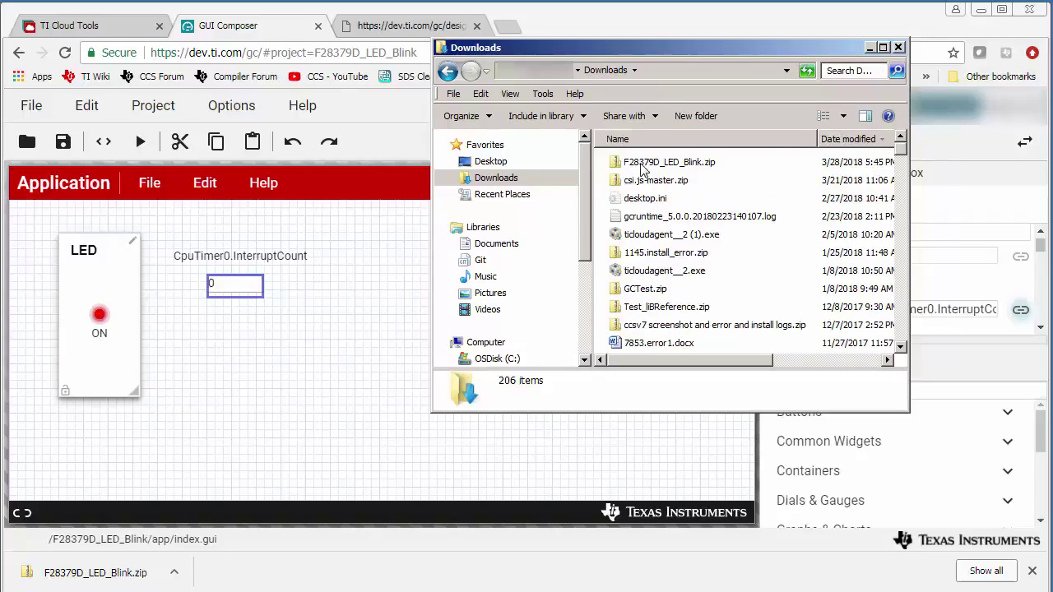
pyautogui.rightClick(688, 164)
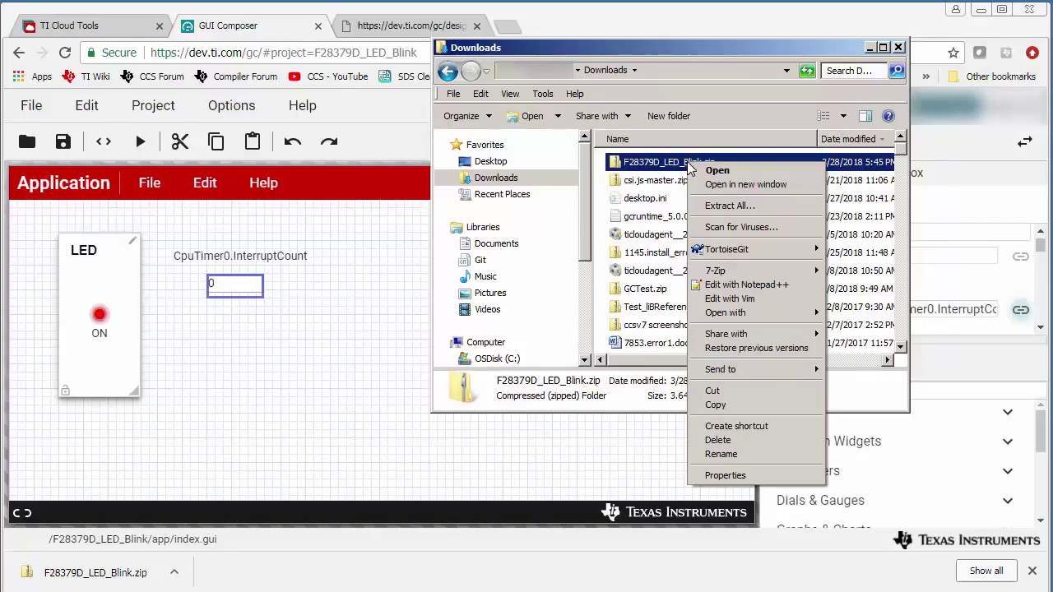
pyautogui.moveTo(786, 273)
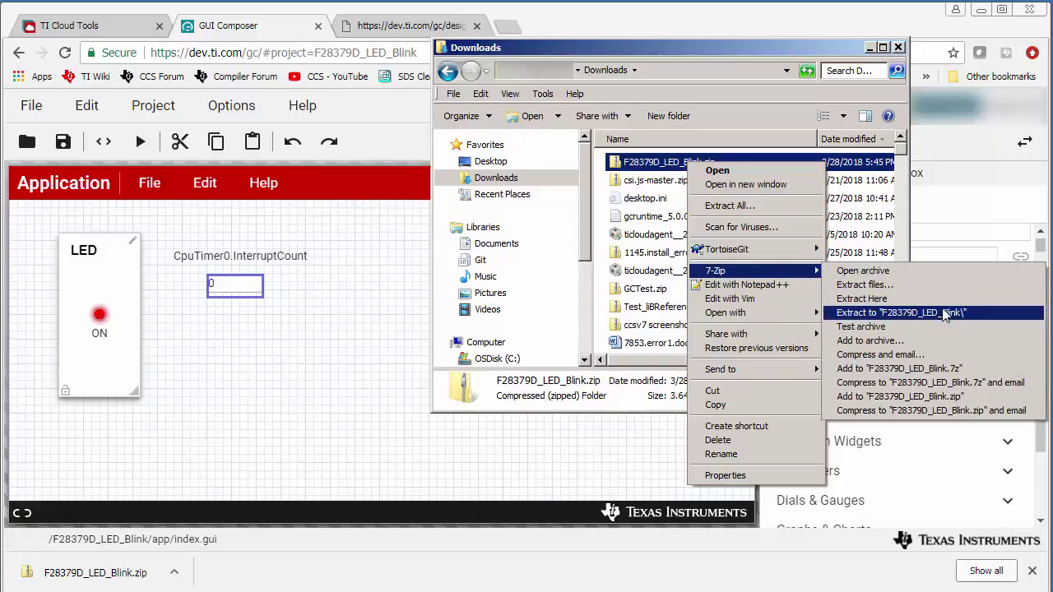
pyautogui.click(871, 313)
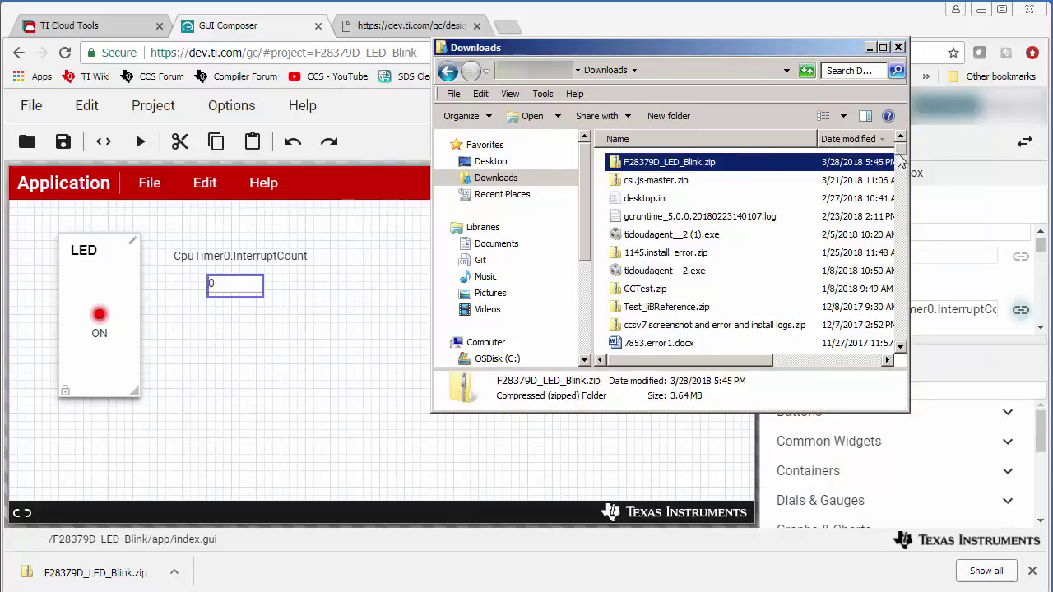
# Step: Copy the inner F28379D_LED_Blink folder from the extracted download into the gcruntime.v5 runtime folder
pyautogui.moveTo(902, 150); pyautogui.dragTo(903, 303)
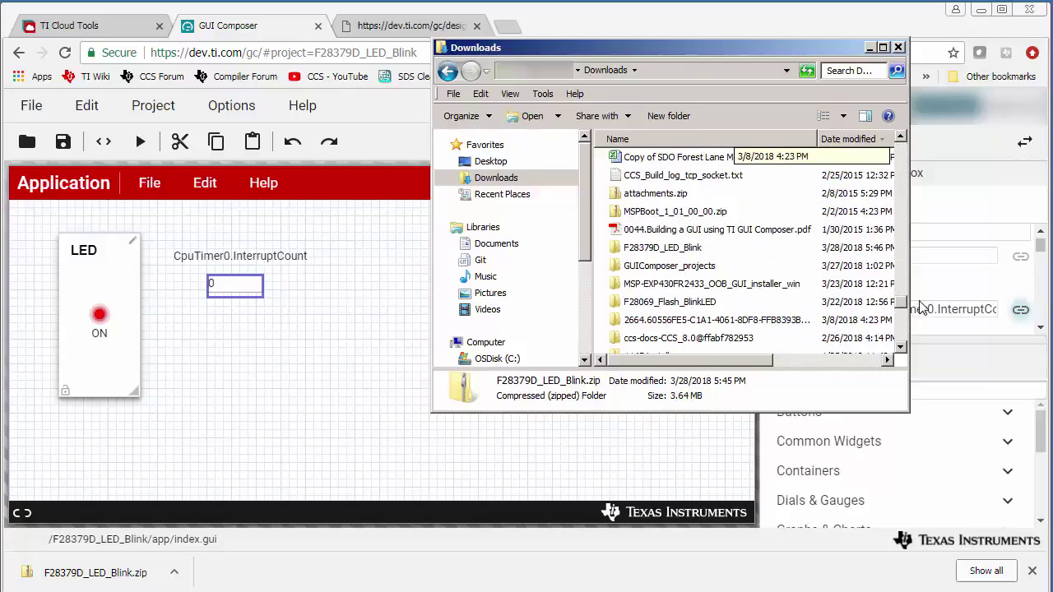
pyautogui.doubleClick(666, 248)
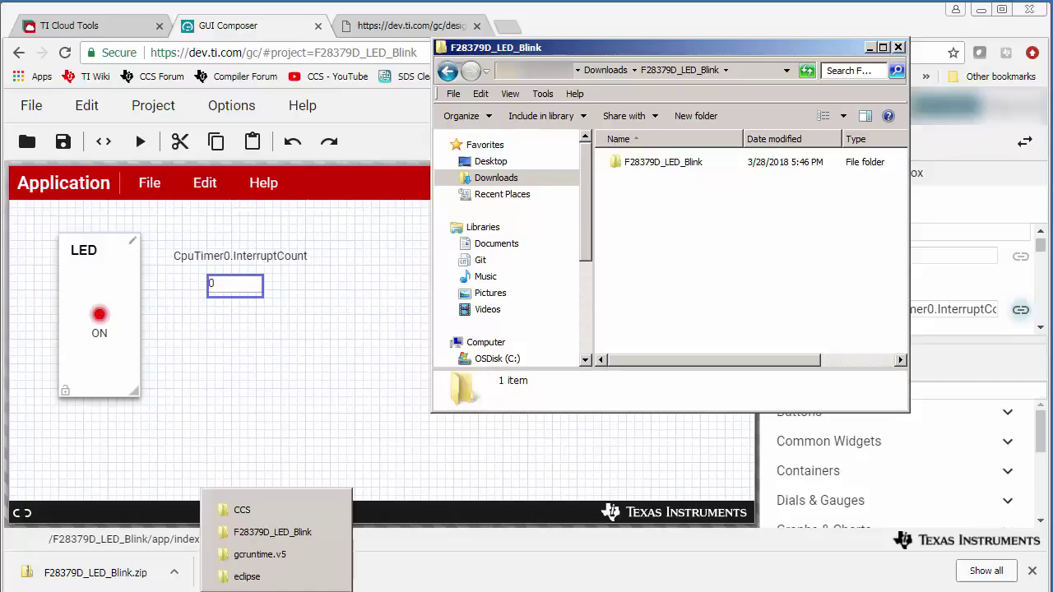
pyautogui.click(272, 556)
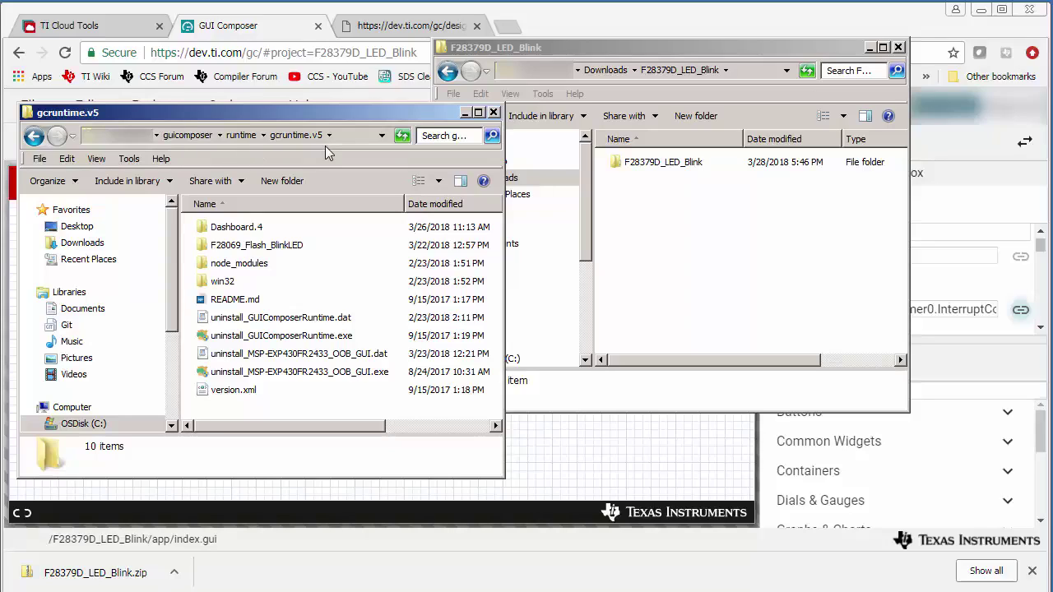
pyautogui.click(702, 165)
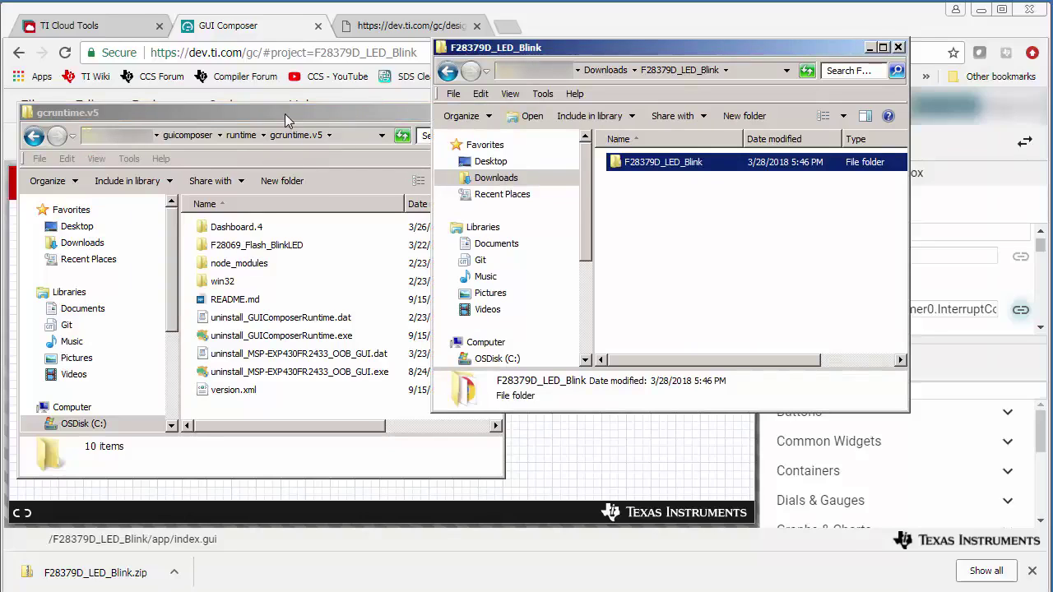
pyautogui.click(423, 298)
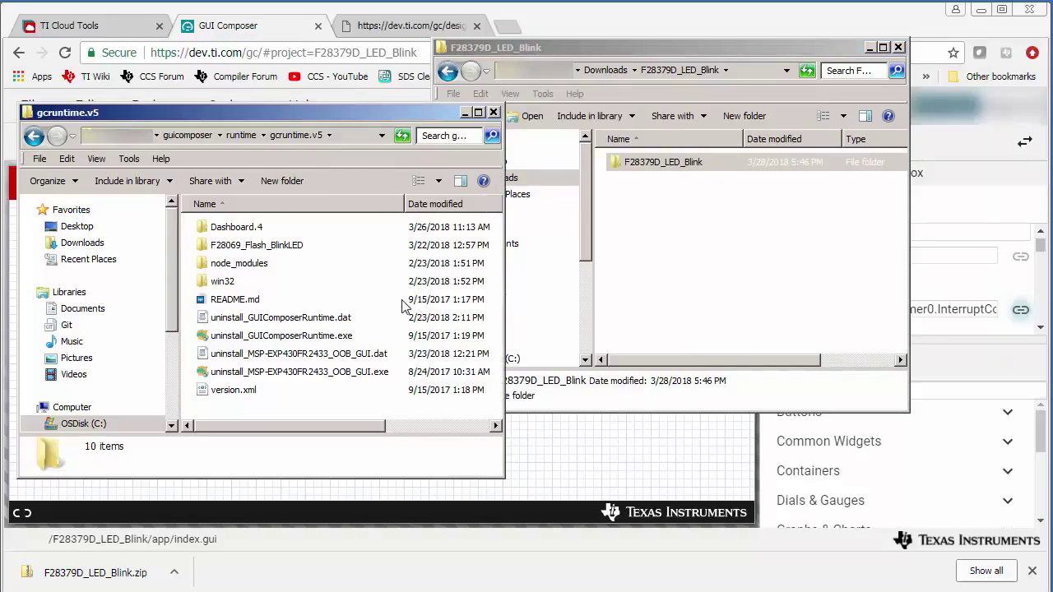
pyautogui.hotkey('ctrl', 'v')
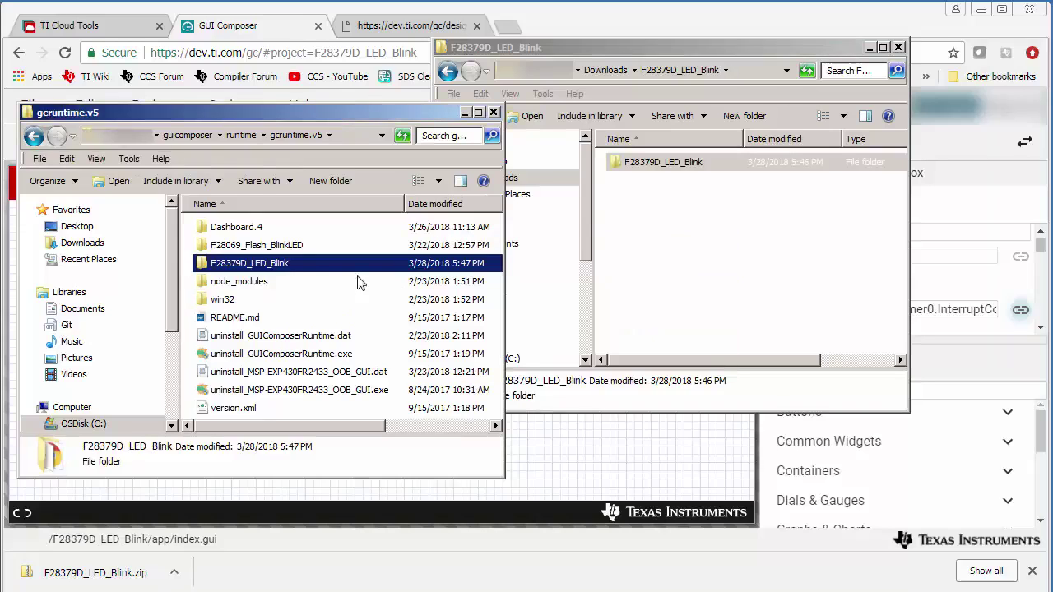
# Step: Launch the stand-alone app by running win32_start.bat from the F28379D_LED_Blink folder inside gcruntime.v5
pyautogui.doubleClick(292, 264)
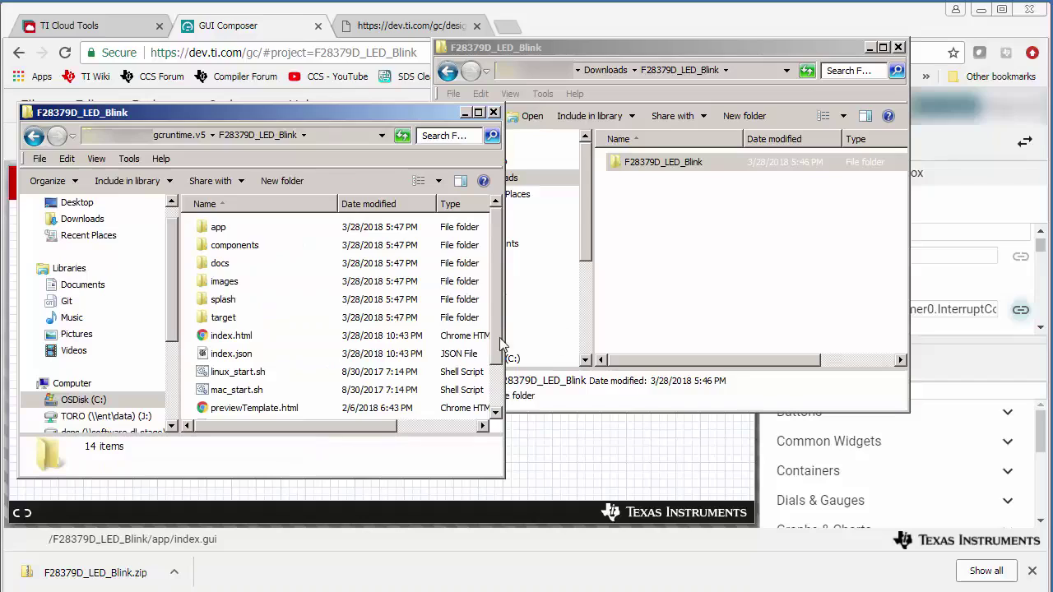
pyautogui.moveTo(501, 339); pyautogui.dragTo(500, 412)
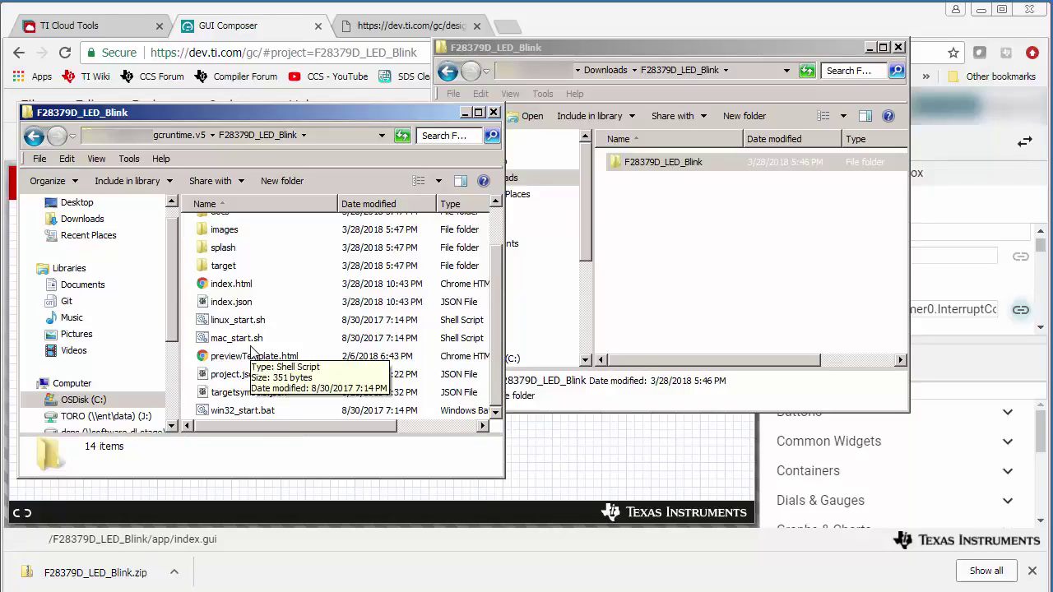
pyautogui.click(266, 413)
pyautogui.doubleClick(266, 414)
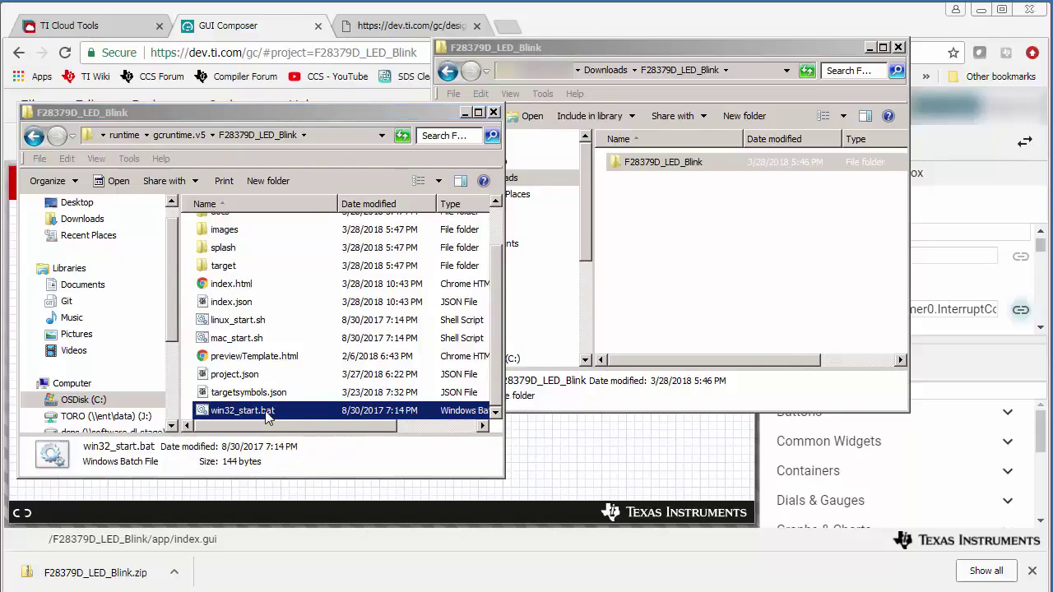